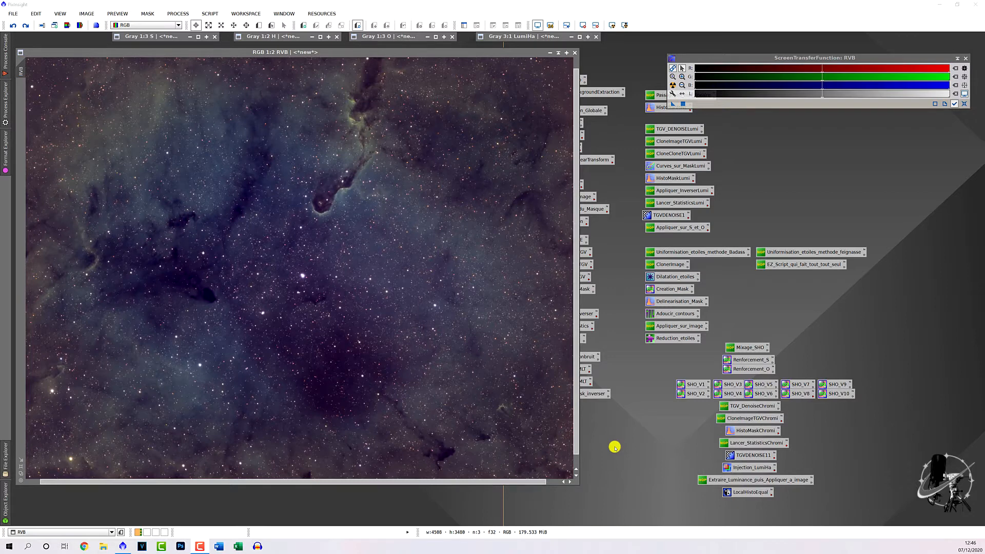
- Invert the nebula image into a negative with Ctrl+I
{"action": "scroll", "coordinate": [414, 328], "scroll_direction": "up", "scroll_amount": 2}
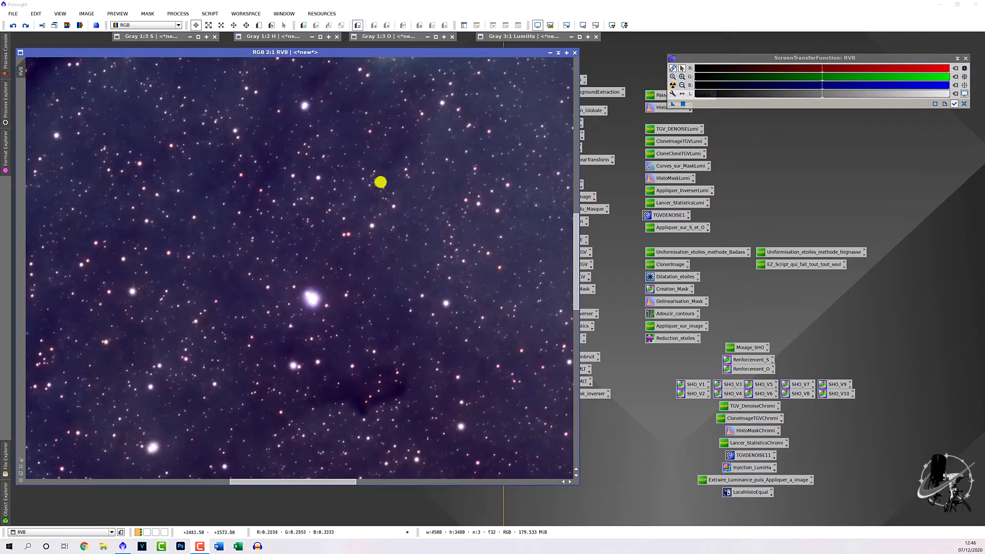
{"action": "scroll", "coordinate": [439, 301], "scroll_direction": "down", "scroll_amount": 2}
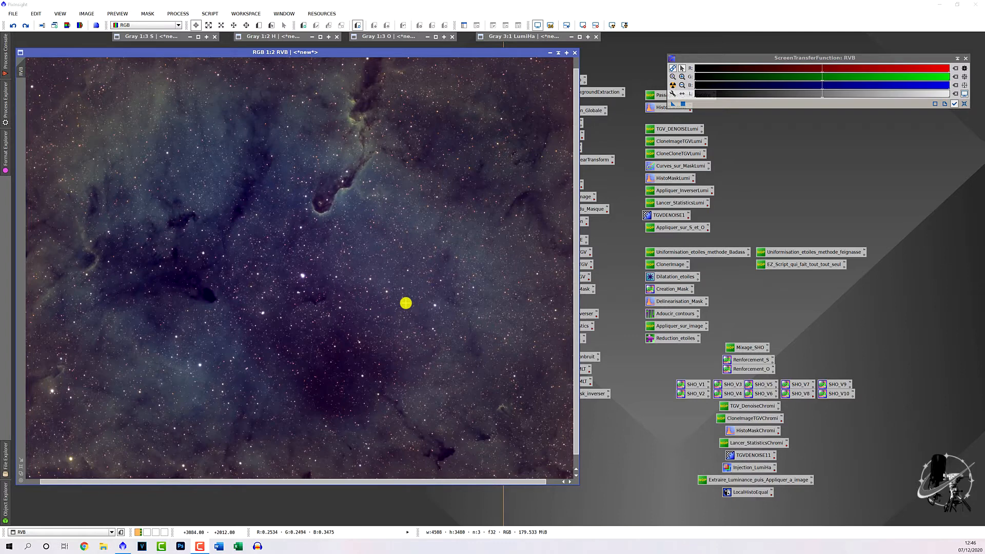
{"action": "scroll", "coordinate": [393, 243], "scroll_direction": "up", "scroll_amount": 1}
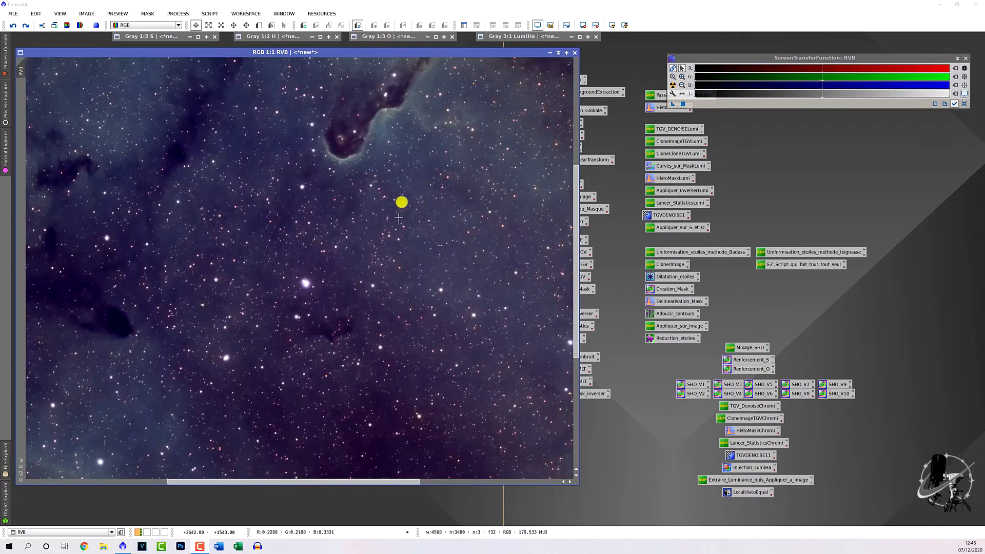
{"action": "scroll", "coordinate": [374, 221], "scroll_direction": "down", "scroll_amount": 1}
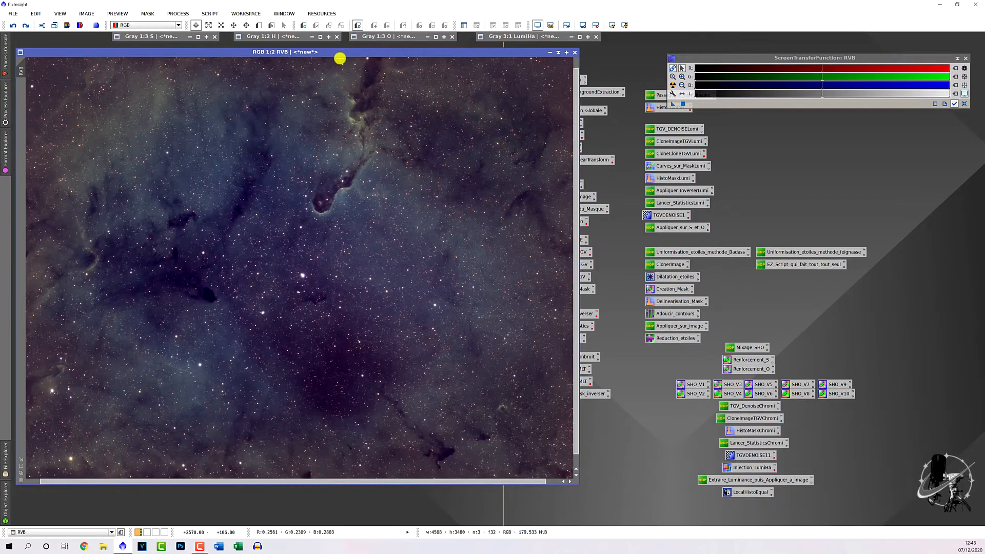
{"action": "key", "text": "ctrl+i"}
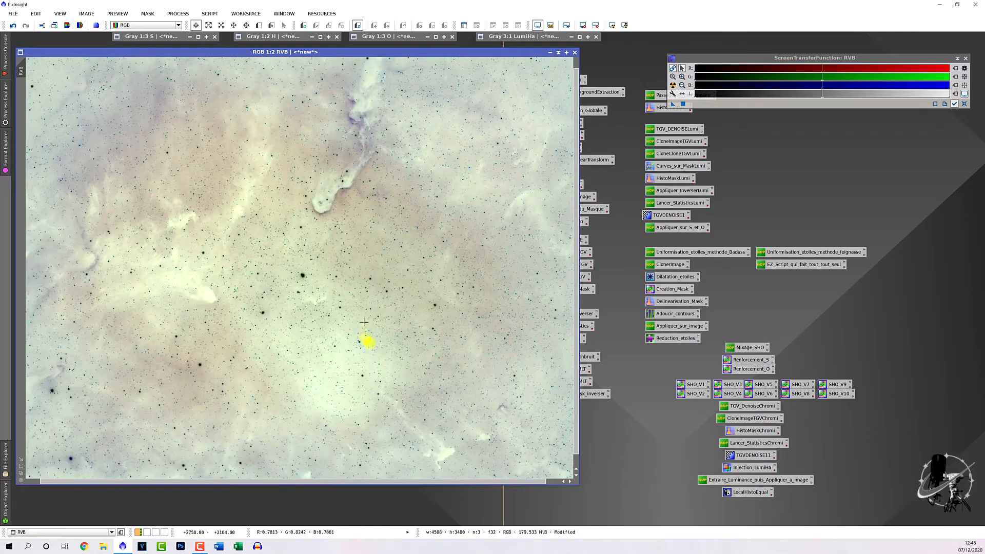
- Bring up the PROCESS > All Processes list
{"action": "scroll", "coordinate": [336, 323], "scroll_direction": "up", "scroll_amount": 3}
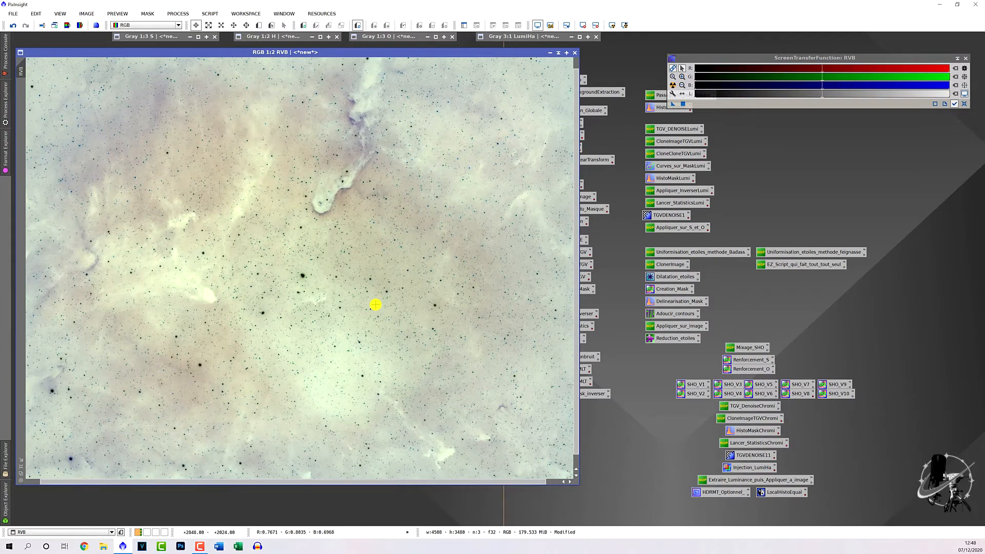
{"action": "left_click", "coordinate": [176, 14]}
{"action": "mouse_move", "coordinate": [180, 22]}
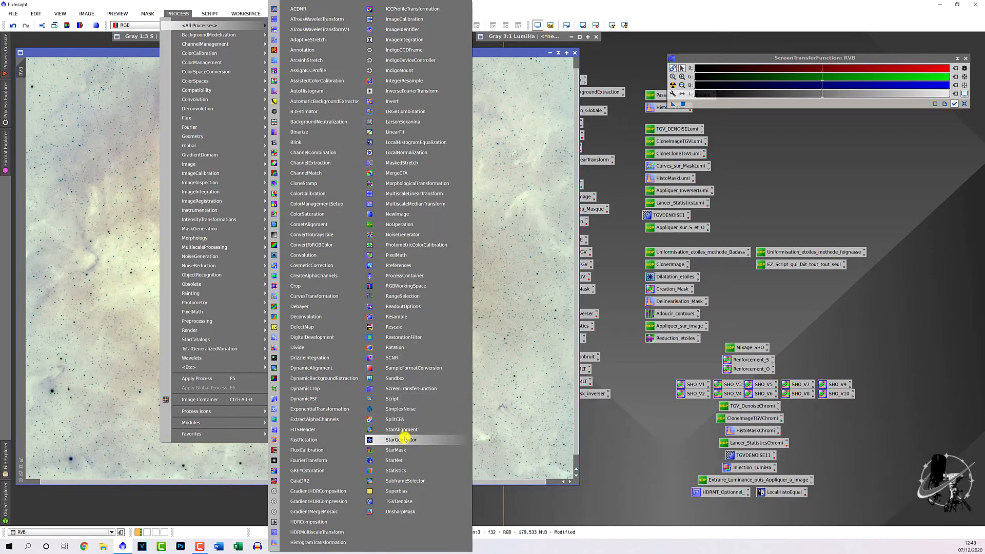
- Save SCNR as a workspace process icon named Etoiles_Magenta, placed with the other icons
{"action": "left_click", "coordinate": [402, 358]}
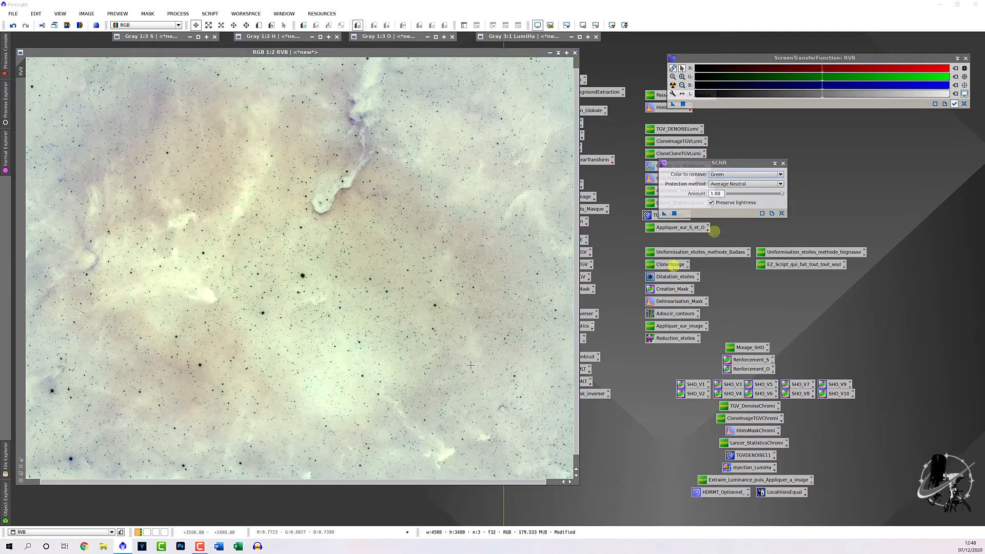
{"action": "left_click_drag", "start_coordinate": [719, 163], "coordinate": [727, 166]}
{"action": "left_click_drag", "start_coordinate": [674, 217], "coordinate": [632, 496]}
{"action": "left_click", "coordinate": [662, 492]}
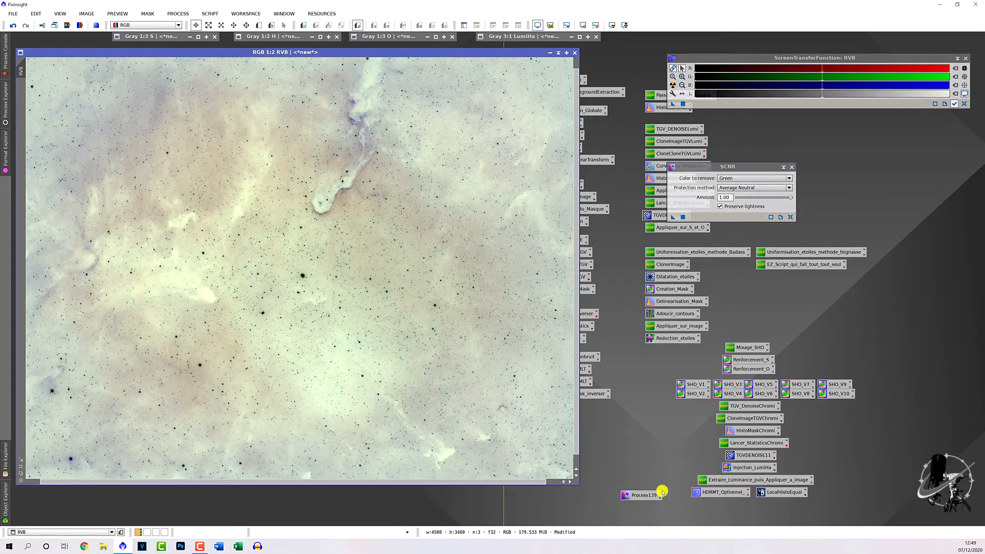
{"action": "double_click", "coordinate": [661, 493]}
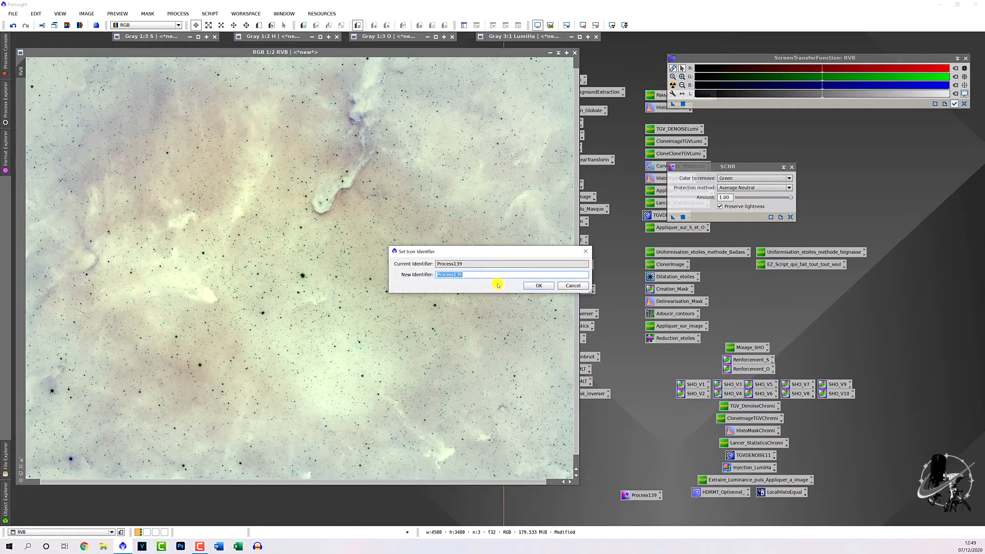
{"action": "type", "text": "Etoiles_Magenta"}
{"action": "key", "text": "Return"}
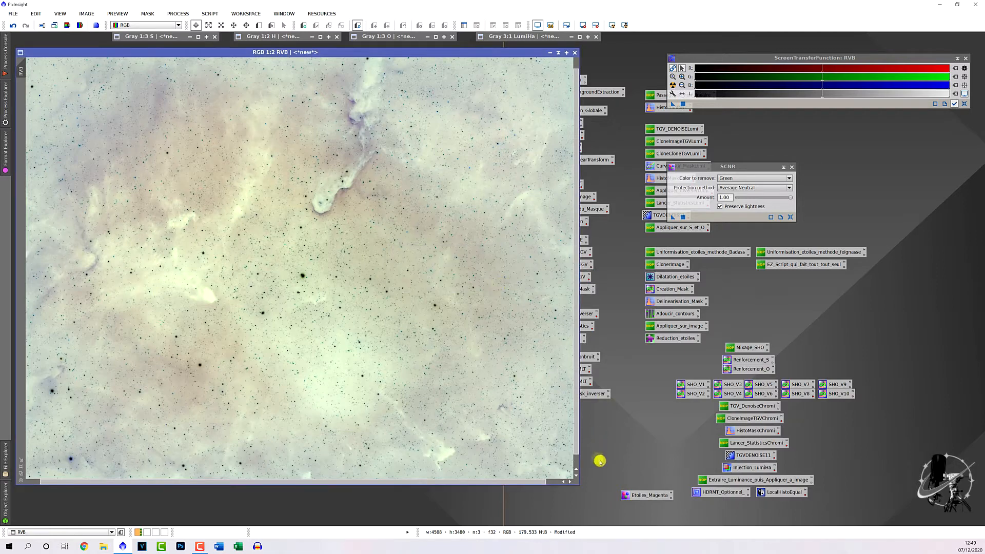
{"action": "left_click_drag", "start_coordinate": [650, 495], "coordinate": [749, 505]}
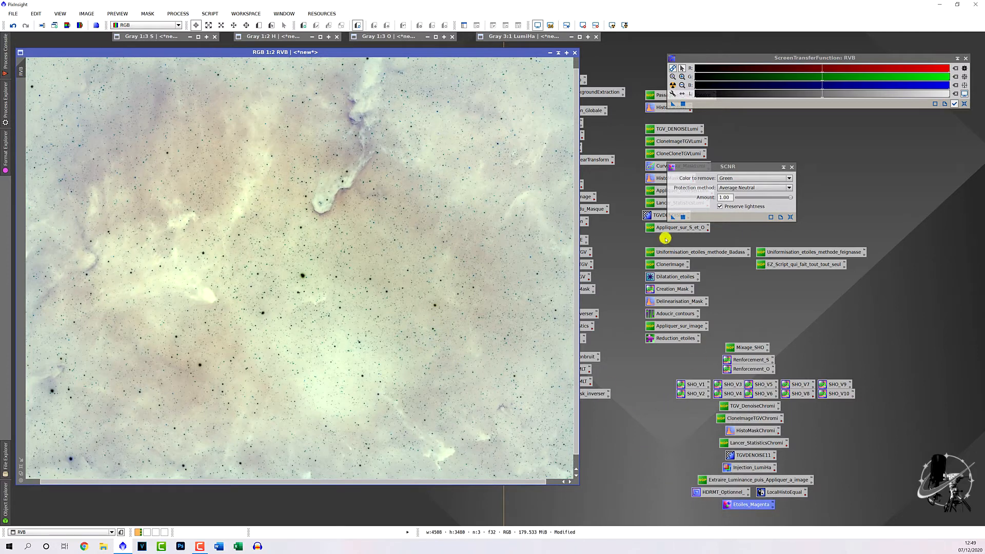
- Apply SCNR with Color to remove set to Green to the negative image, then close SCNR
{"action": "left_click", "coordinate": [671, 217]}
{"action": "mouse_move", "coordinate": [670, 217]}
{"action": "left_mouse_down"}
{"action": "mouse_move", "coordinate": [534, 215]}
{"action": "mouse_move", "coordinate": [507, 225]}
{"action": "mouse_move", "coordinate": [679, 226]}
{"action": "mouse_move", "coordinate": [674, 218]}
{"action": "left_mouse_up"}
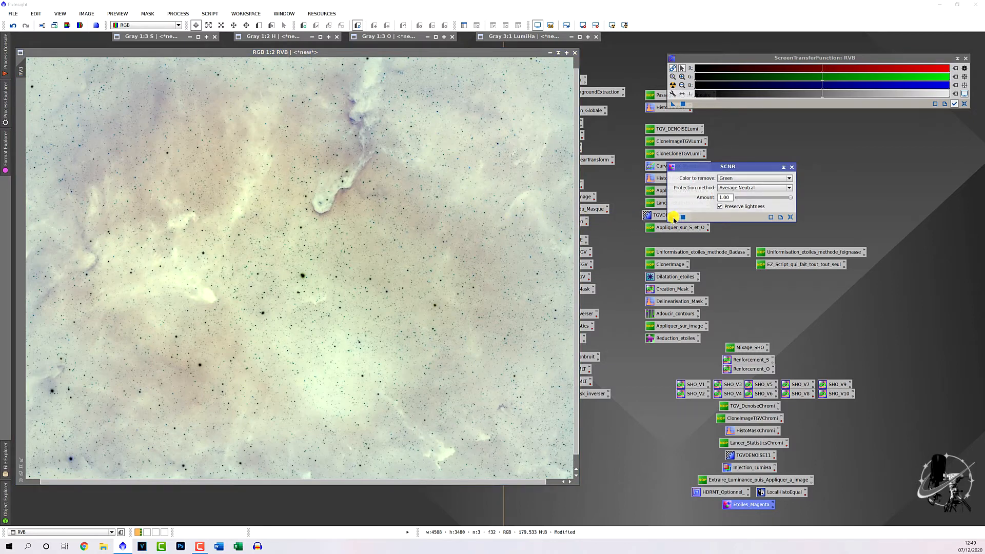
{"action": "left_click", "coordinate": [739, 180]}
{"action": "left_click", "coordinate": [741, 180]}
{"action": "left_click_drag", "start_coordinate": [673, 218], "coordinate": [359, 241]}
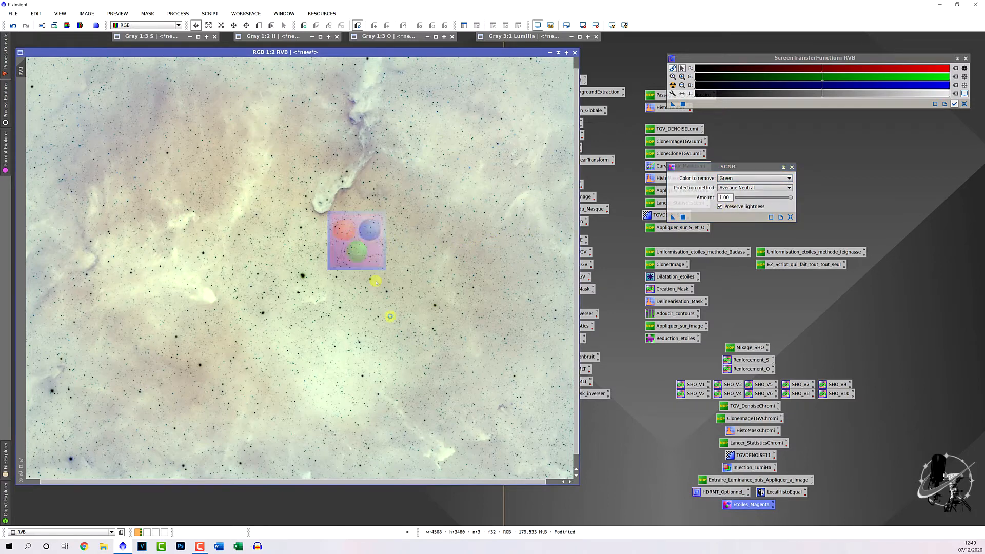
{"action": "left_click", "coordinate": [791, 167]}
{"action": "scroll", "coordinate": [402, 336], "scroll_direction": "up", "scroll_amount": 4}
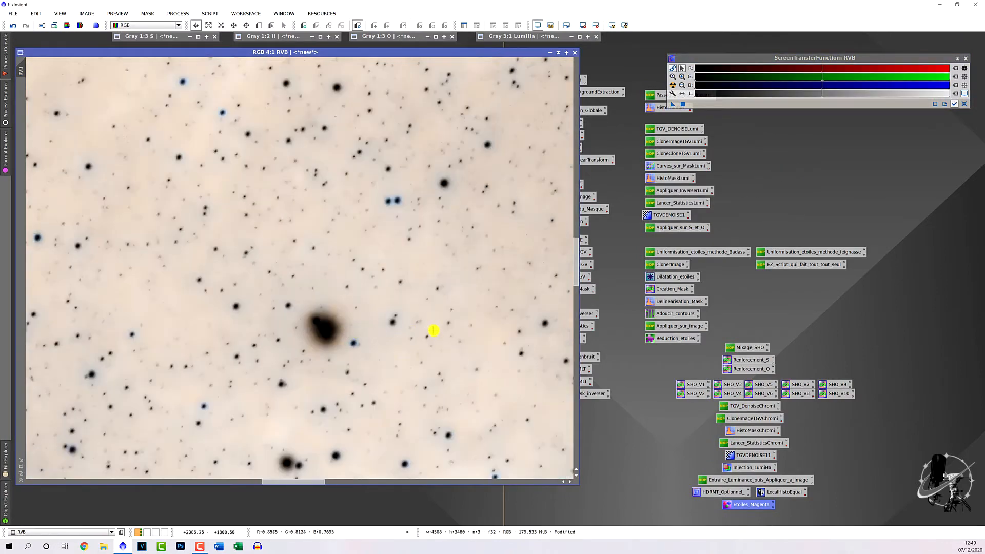
{"action": "scroll", "coordinate": [437, 331], "scroll_direction": "down", "scroll_amount": 4}
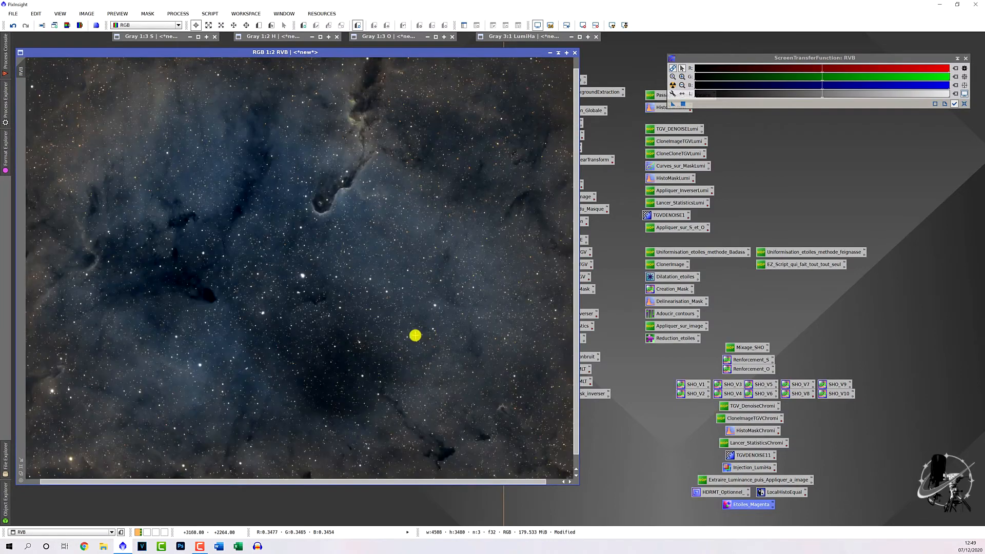
{"action": "scroll", "coordinate": [378, 315], "scroll_direction": "up", "scroll_amount": 4}
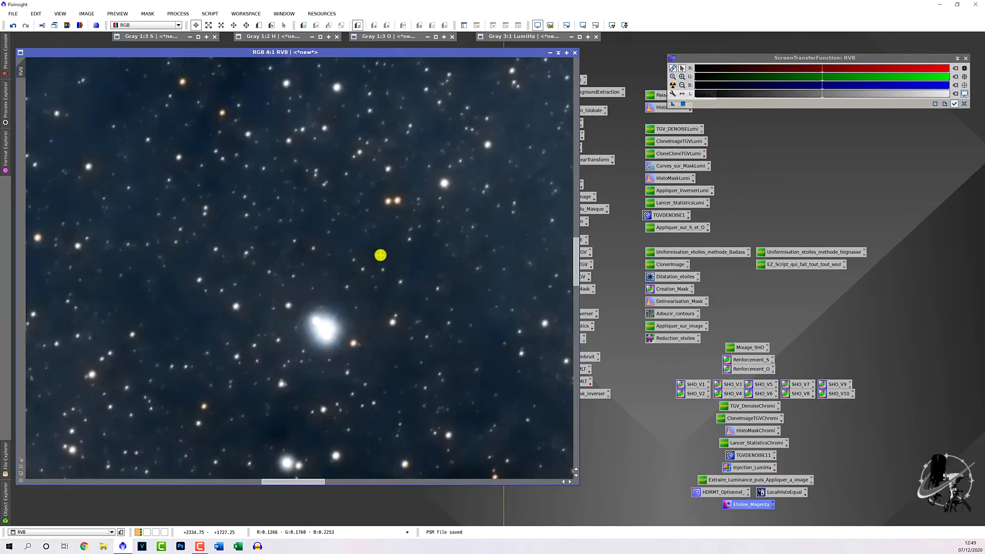
{"action": "scroll", "coordinate": [415, 278], "scroll_direction": "down", "scroll_amount": 3}
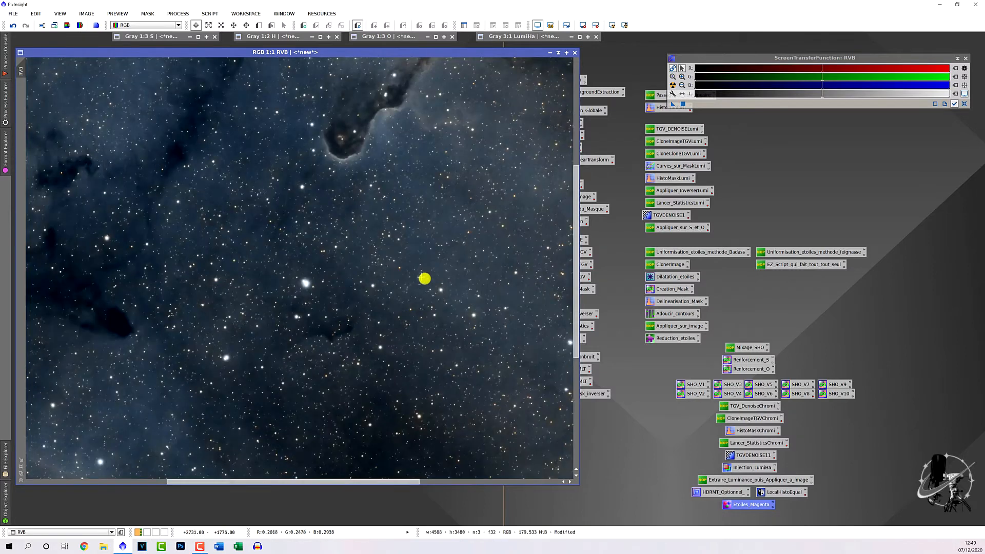
{"action": "scroll", "coordinate": [425, 280], "scroll_direction": "down", "scroll_amount": 1}
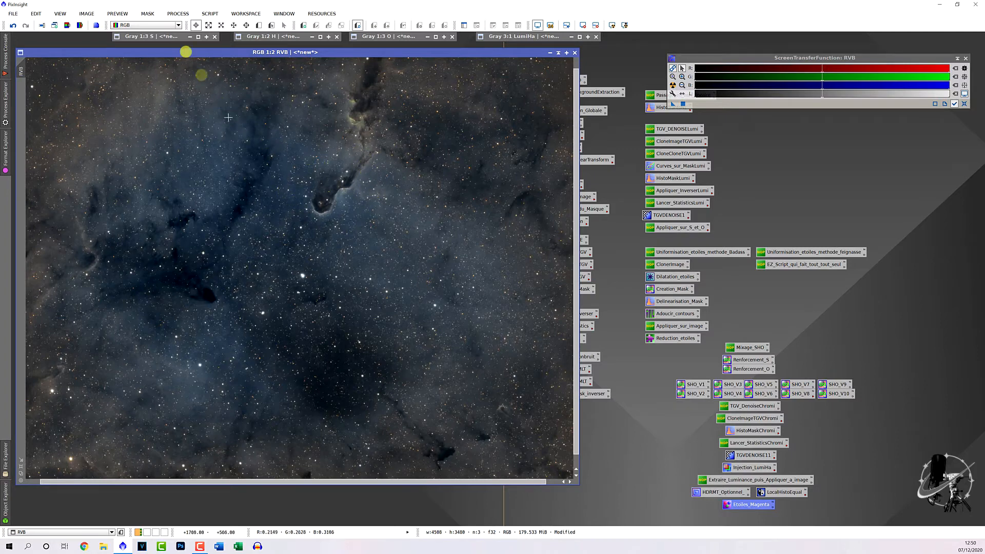
- Open MultiscaleLinearTransform and drop a new instance of it onto the workspace
{"action": "left_click", "coordinate": [171, 14]}
{"action": "mouse_move", "coordinate": [216, 25]}
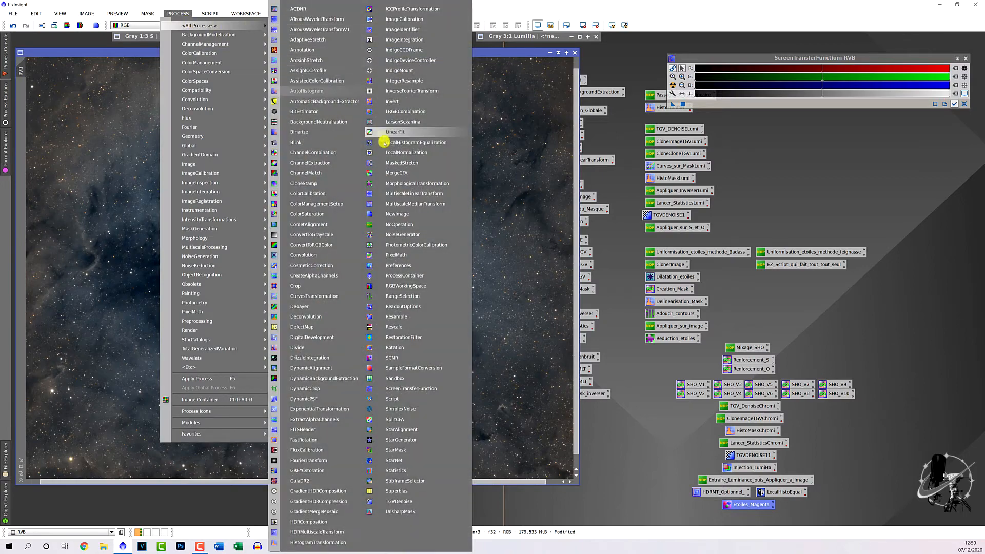
{"action": "left_click", "coordinate": [402, 193]}
{"action": "left_click_drag", "start_coordinate": [571, 152], "coordinate": [801, 153]}
{"action": "left_click_drag", "start_coordinate": [721, 378], "coordinate": [631, 486]}
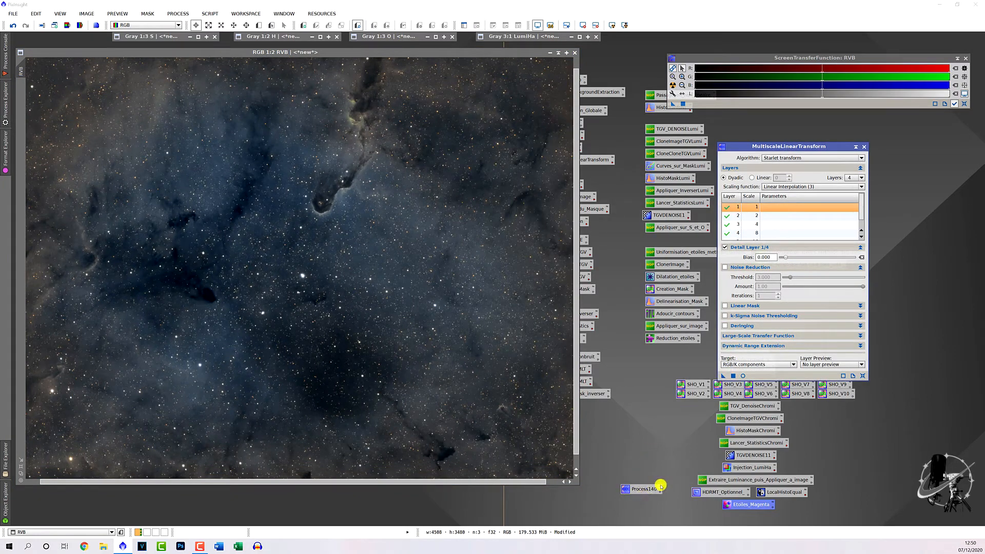
- Rename the new icon Affinage_details, fixing the invalid name, and place it below Etoiles_Magenta
{"action": "double_click", "coordinate": [661, 486]}
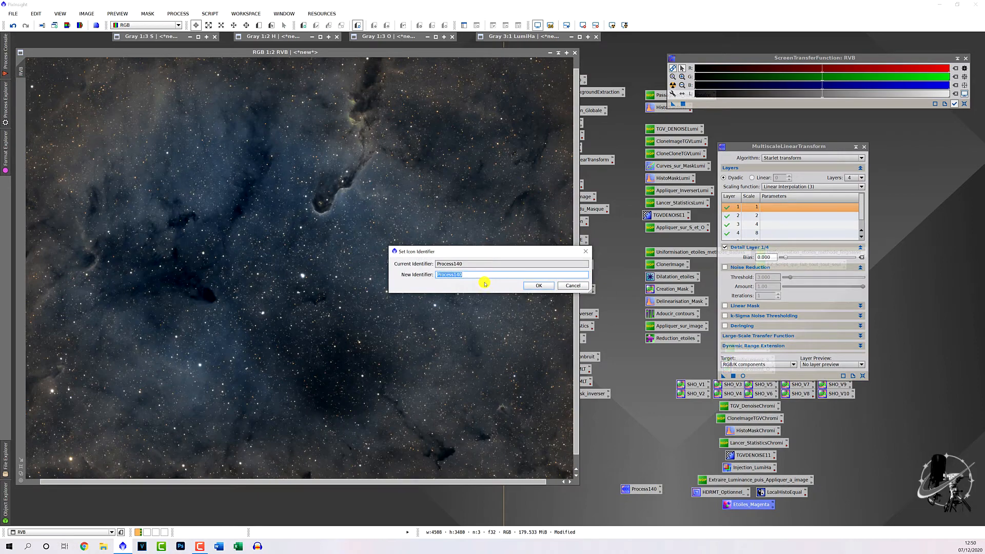
{"action": "type", "text": "Affinage_détails"}
{"action": "key", "text": "Return"}
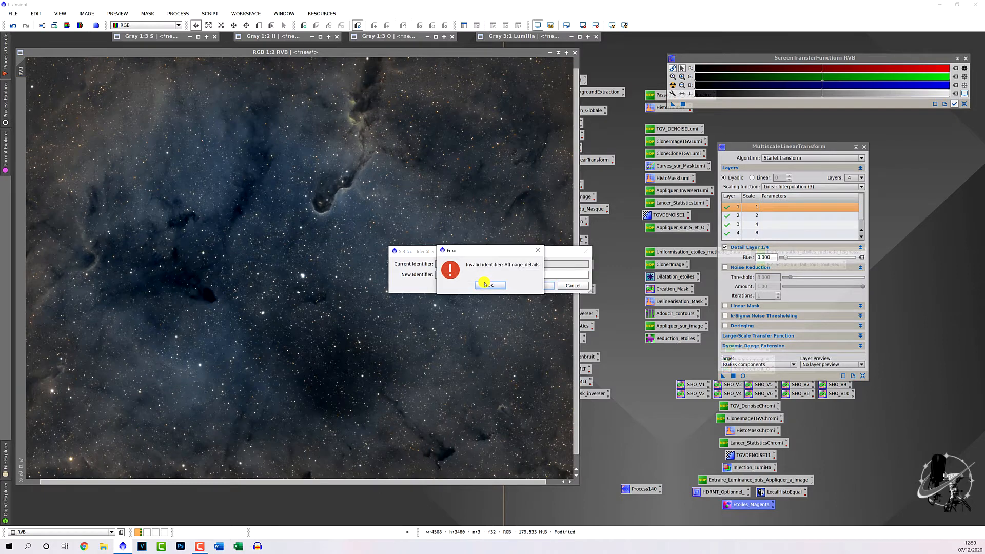
{"action": "left_click", "coordinate": [487, 283]}
{"action": "left_click", "coordinate": [466, 276]}
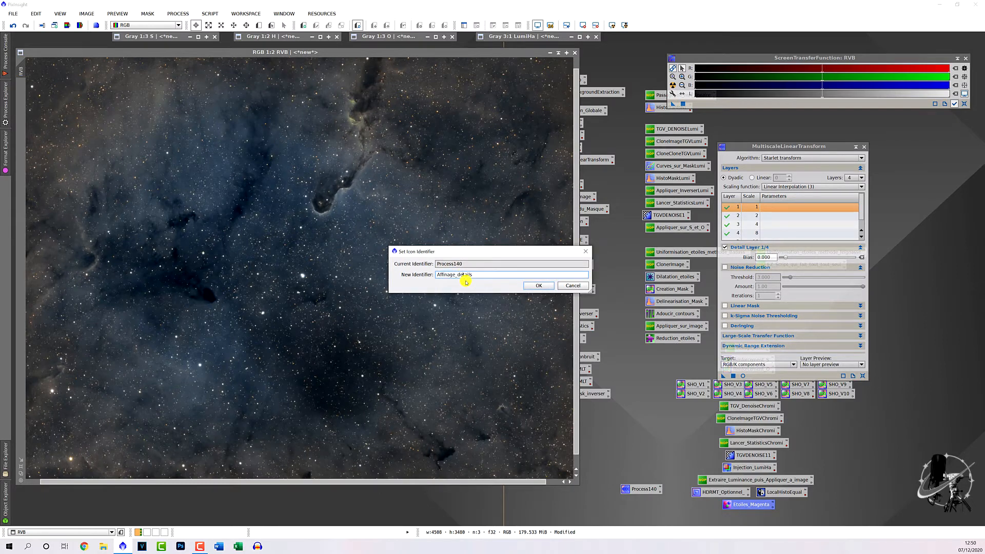
{"action": "left_click", "coordinate": [539, 285]}
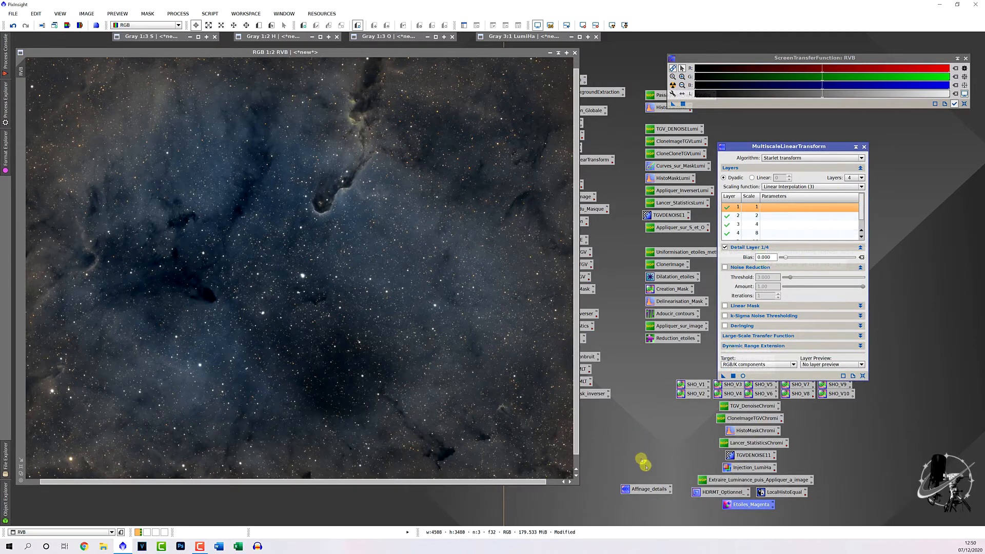
{"action": "left_click_drag", "start_coordinate": [648, 489], "coordinate": [755, 516]}
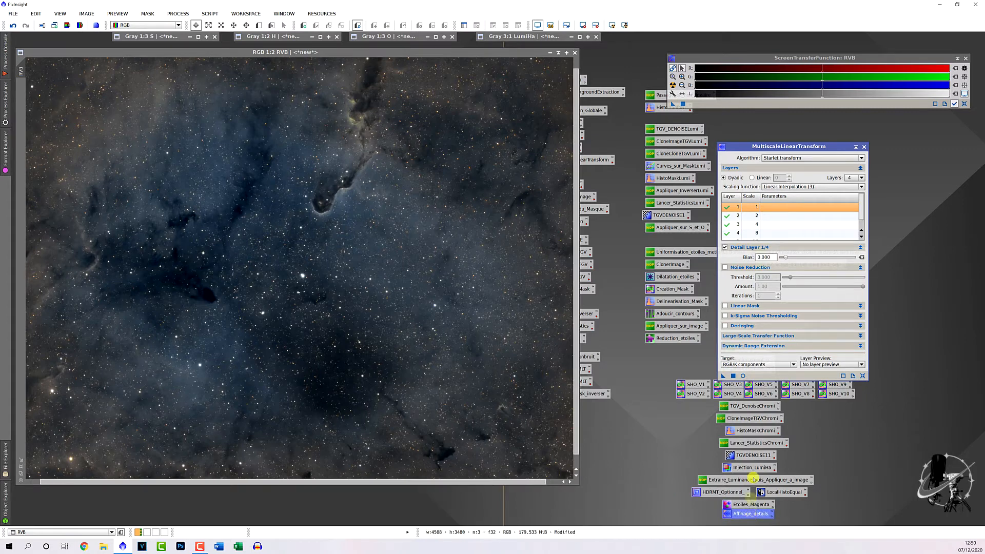
{"action": "left_click_drag", "start_coordinate": [768, 146], "coordinate": [483, 103]}
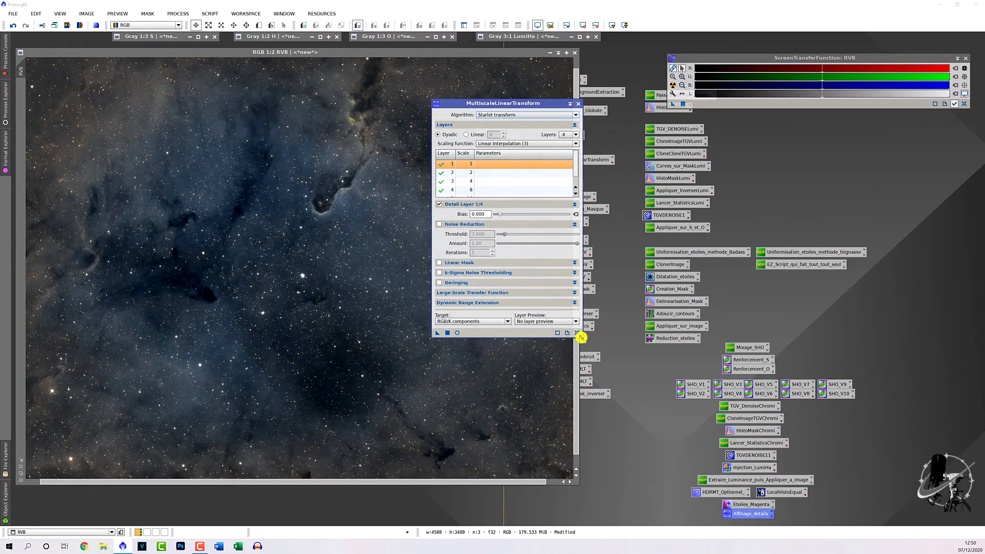
- Enlarge the MultiscaleLinearTransform window to show all four detail layers and the residual R row
{"action": "left_click_drag", "start_coordinate": [582, 337], "coordinate": [624, 429]}
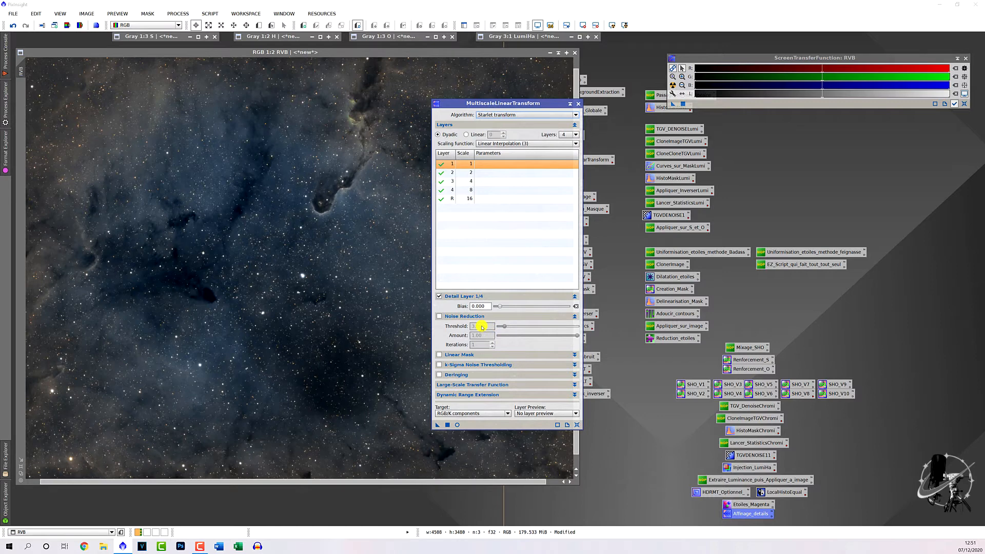
{"action": "mouse_move", "coordinate": [483, 327]}
- Give layers 2 and 3 a bias of 0.025 and layer 4 a bias of 0.012
{"action": "left_click", "coordinate": [497, 175]}
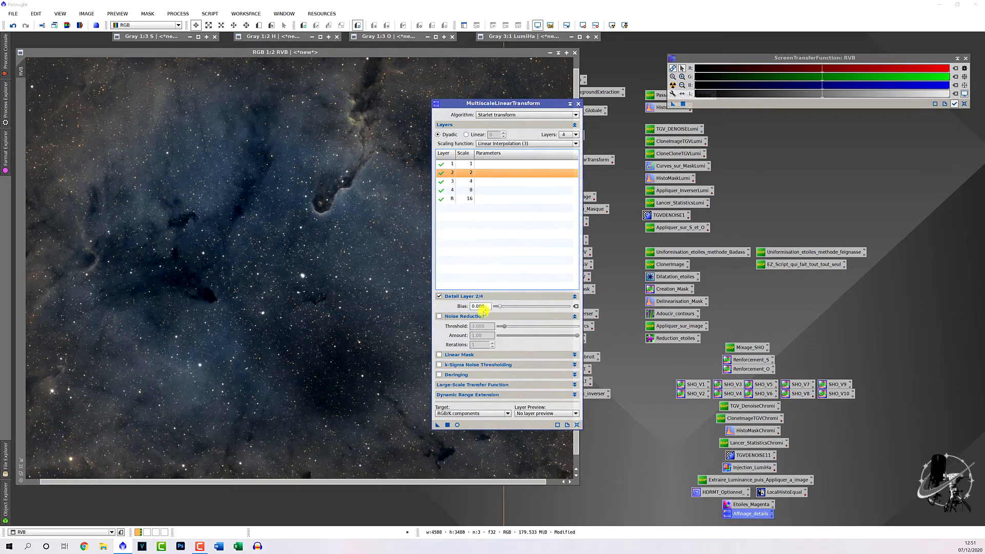
{"action": "left_click_drag", "start_coordinate": [484, 307], "coordinate": [470, 309]}
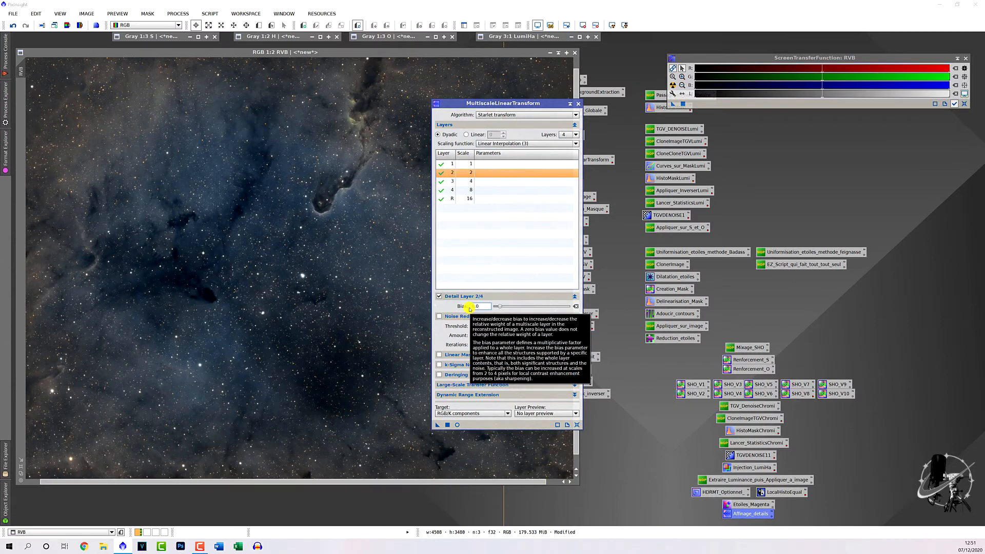
{"action": "key", "text": "Return"}
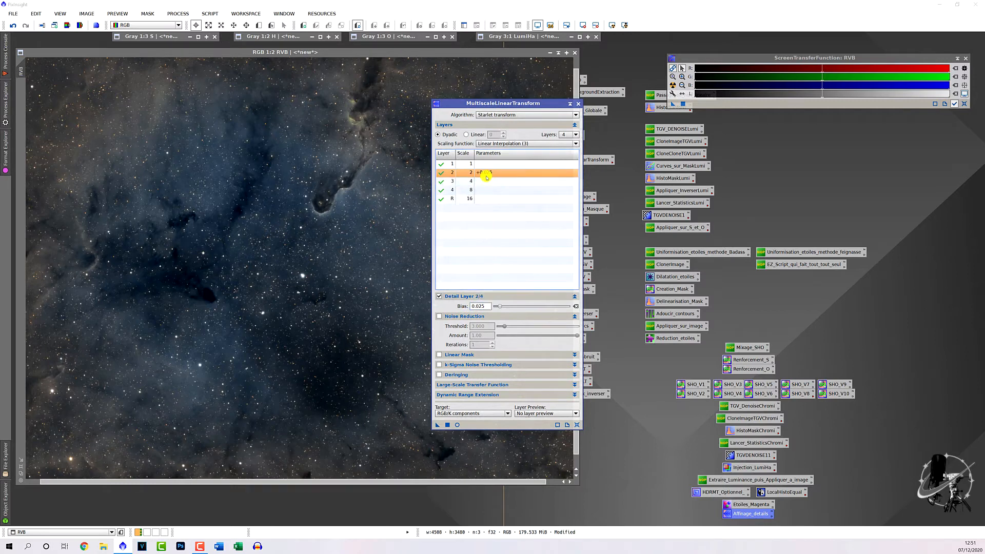
{"action": "left_click", "coordinate": [487, 181]}
{"action": "left_click_drag", "start_coordinate": [486, 305], "coordinate": [462, 302]}
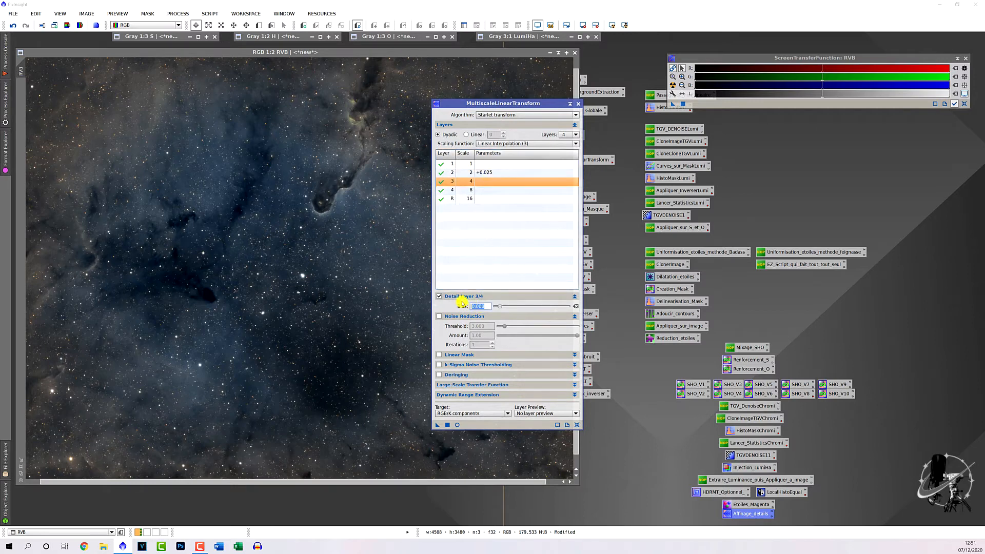
{"action": "key", "text": "Return"}
{"action": "left_click", "coordinate": [487, 190]}
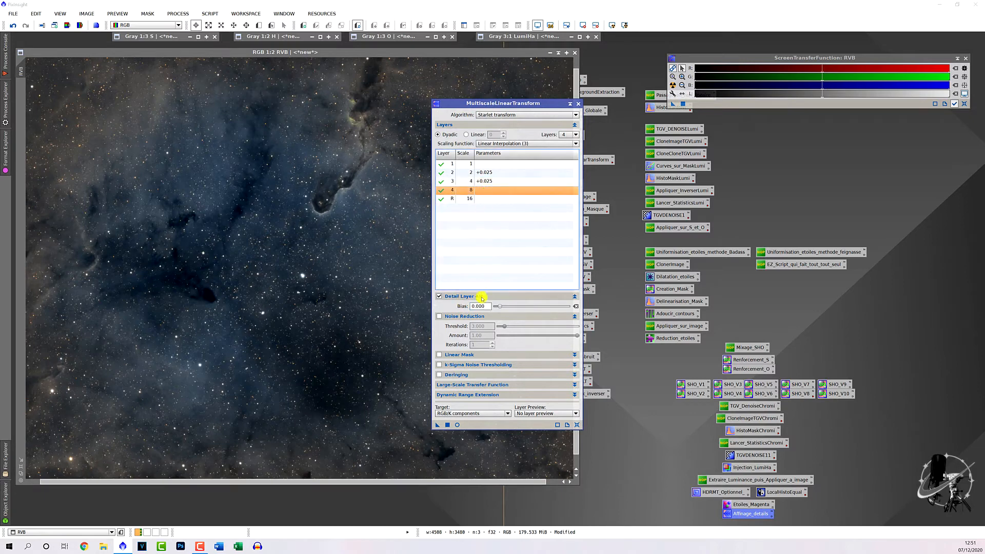
{"action": "left_click_drag", "start_coordinate": [488, 307], "coordinate": [465, 308]}
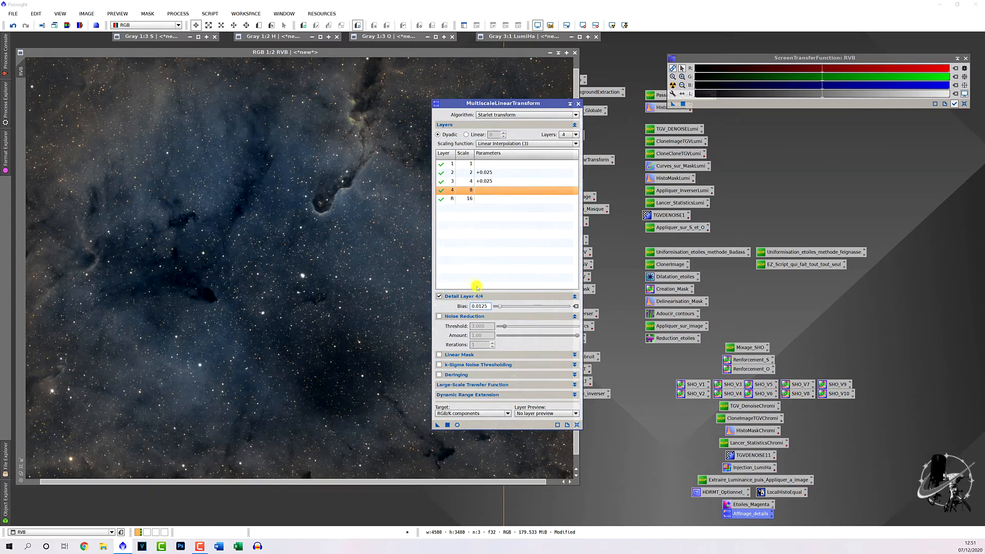
{"action": "key", "text": "Return"}
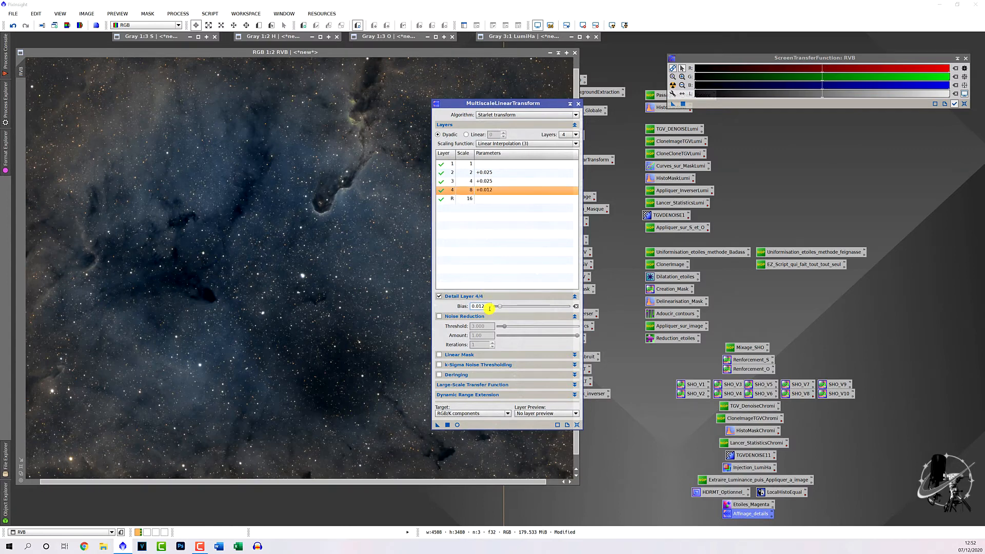
- Set the MultiscaleLinearTransform target to Lightness (CIE L*)
{"action": "left_click", "coordinate": [463, 415]}
{"action": "left_click", "coordinate": [464, 421]}
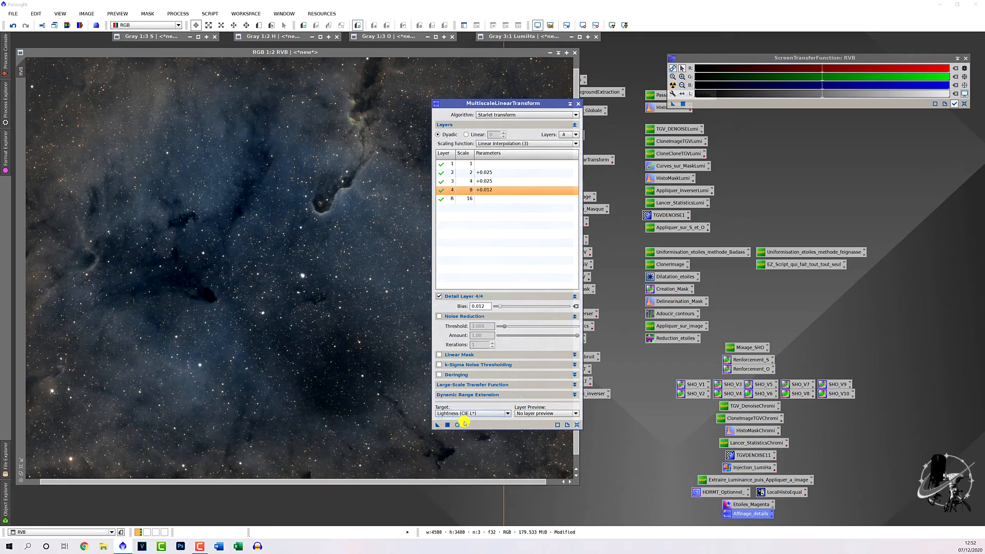
{"action": "left_click_drag", "start_coordinate": [496, 103], "coordinate": [735, 104]}
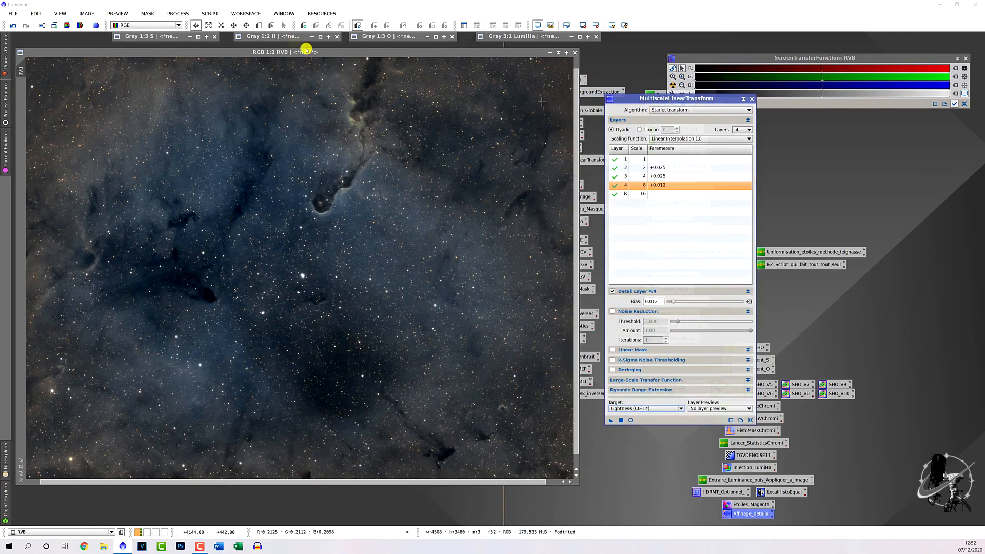
- Draw Preview01 around the Elephant's Trunk, including its top, and display it
{"action": "left_click", "coordinate": [259, 25]}
{"action": "left_click_drag", "start_coordinate": [286, 121], "coordinate": [409, 235]}
{"action": "left_click_drag", "start_coordinate": [355, 146], "coordinate": [359, 135]}
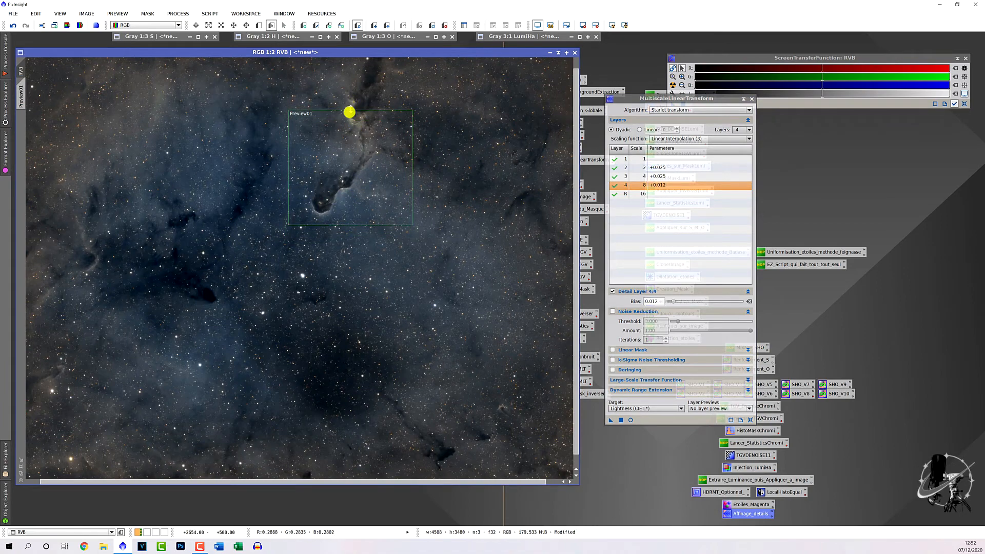
{"action": "left_click_drag", "start_coordinate": [350, 110], "coordinate": [356, 91]}
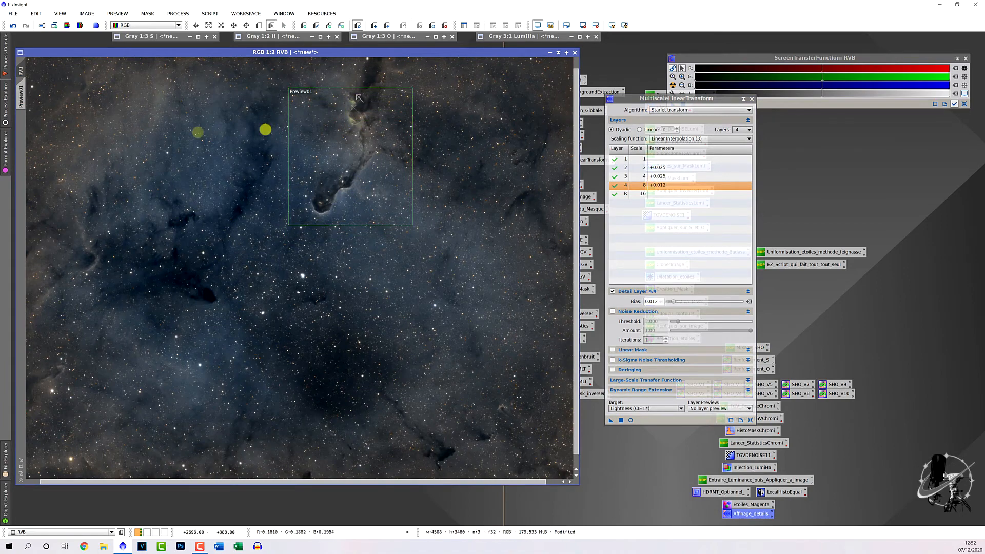
{"action": "left_click", "coordinate": [21, 99]}
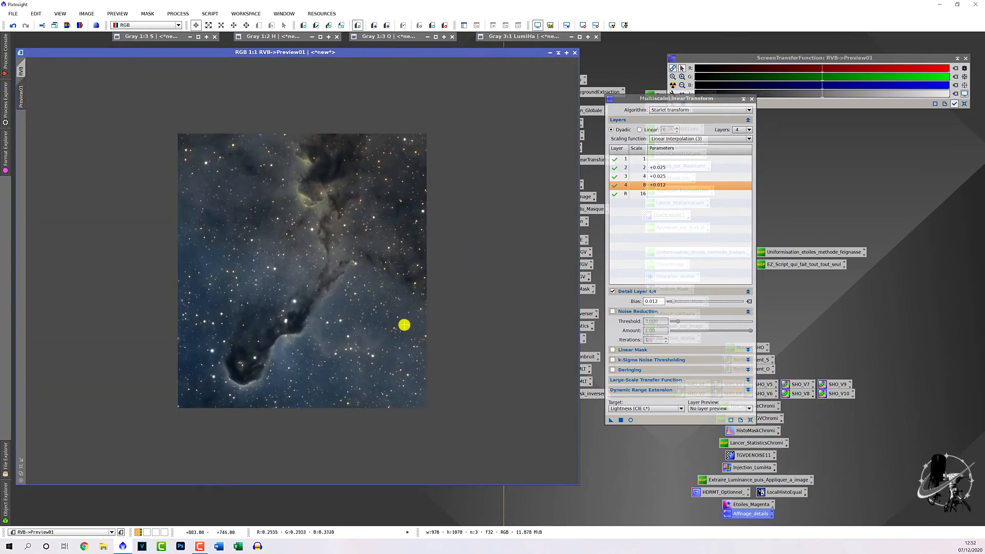
- Apply the lightness sharpening to Preview01 as a test
{"action": "scroll", "coordinate": [403, 325], "scroll_direction": "up", "scroll_amount": 1}
{"action": "left_click_drag", "start_coordinate": [611, 421], "coordinate": [377, 355]}
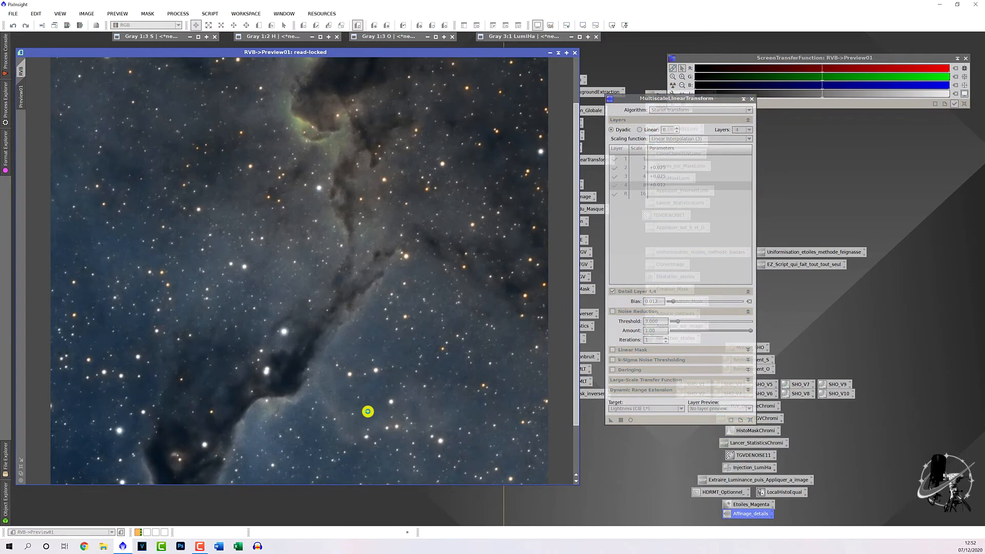
{"action": "scroll", "coordinate": [433, 384], "scroll_direction": "up", "scroll_amount": 1}
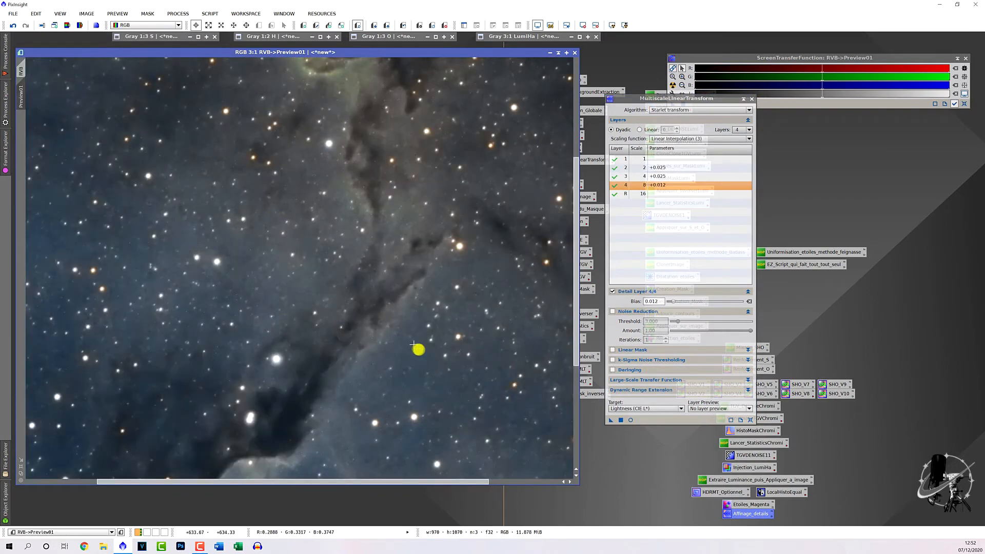
{"action": "scroll", "coordinate": [425, 352], "scroll_direction": "up", "scroll_amount": 1}
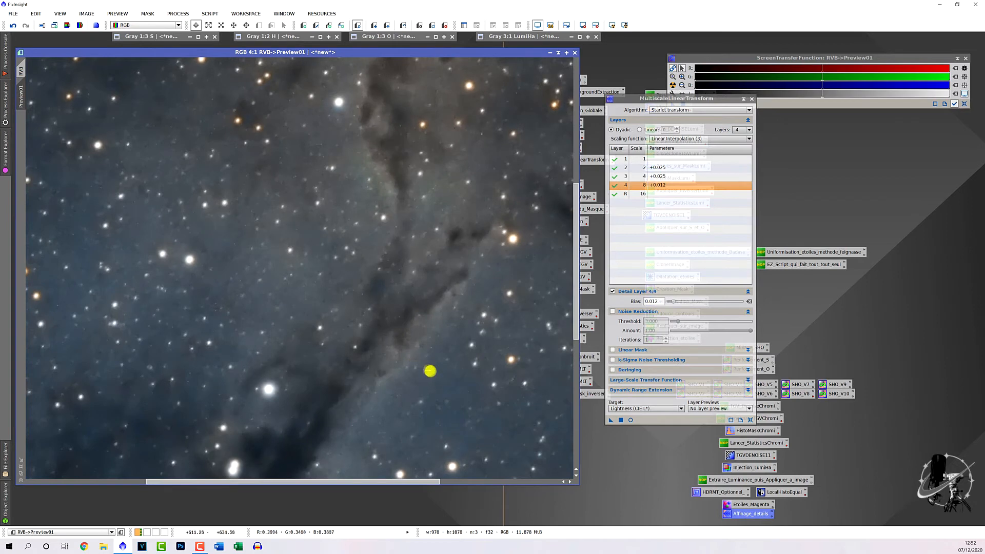
- Resize the image window to show more of the sharpened preview
{"action": "left_click_drag", "start_coordinate": [341, 482], "coordinate": [377, 482]}
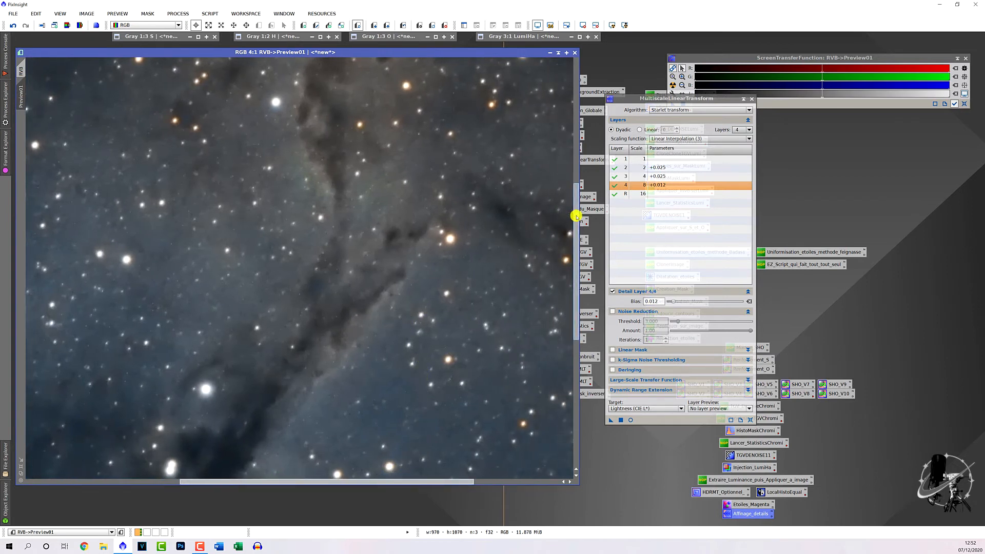
{"action": "left_click_drag", "start_coordinate": [577, 214], "coordinate": [565, 294]}
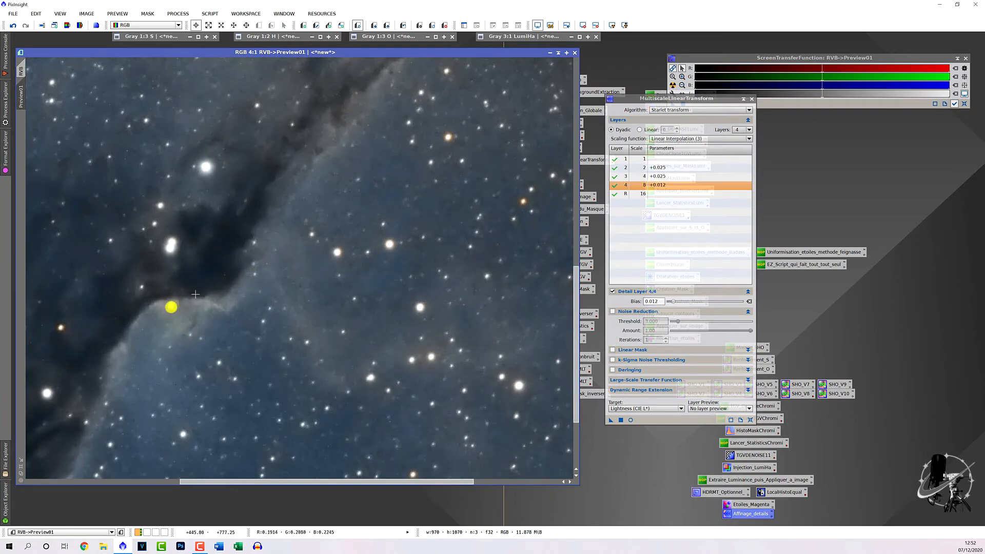
{"action": "left_click_drag", "start_coordinate": [268, 484], "coordinate": [230, 475]}
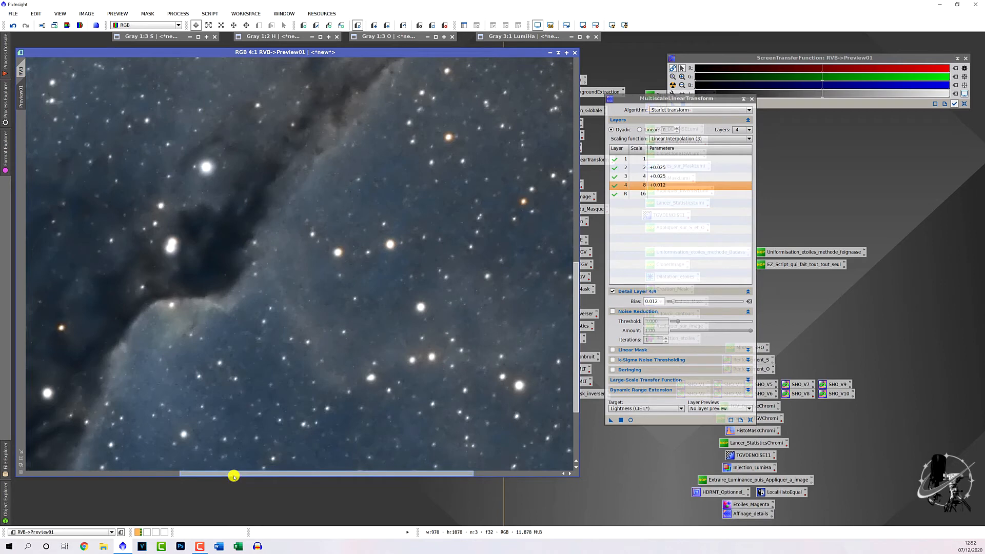
{"action": "left_click_drag", "start_coordinate": [233, 477], "coordinate": [236, 523]}
{"action": "left_click_drag", "start_coordinate": [347, 521], "coordinate": [255, 502]}
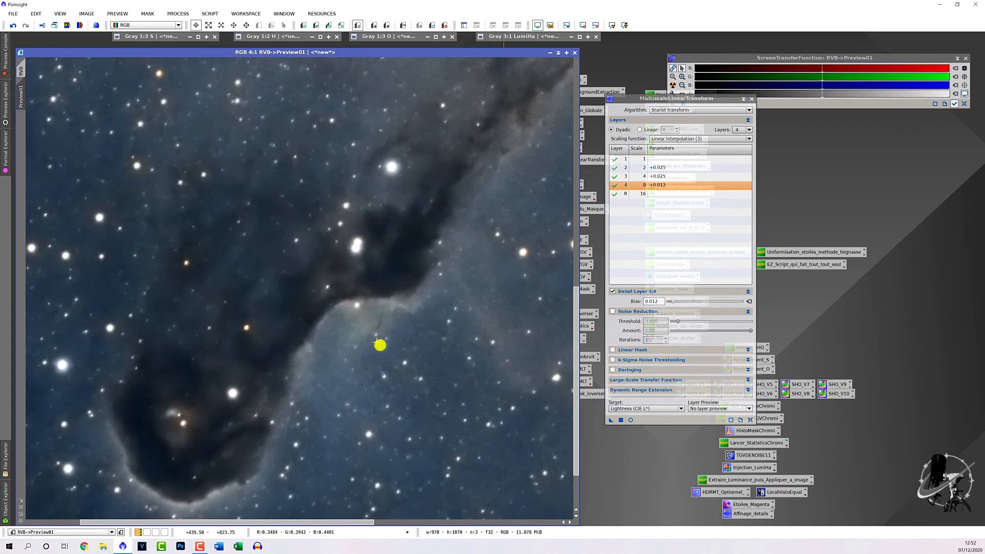
{"action": "scroll", "coordinate": [385, 351], "scroll_direction": "up", "scroll_amount": 4}
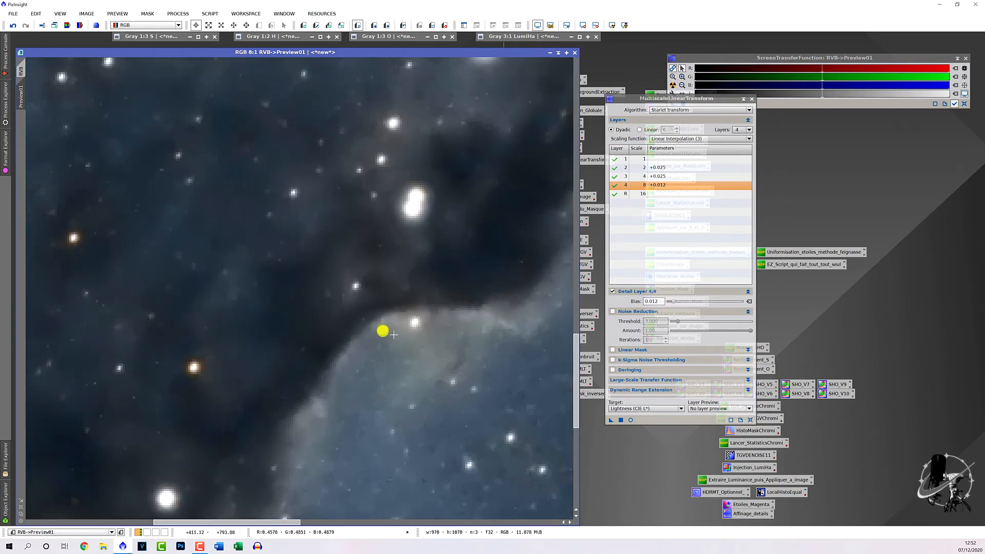
{"action": "scroll", "coordinate": [421, 352], "scroll_direction": "down", "scroll_amount": 6}
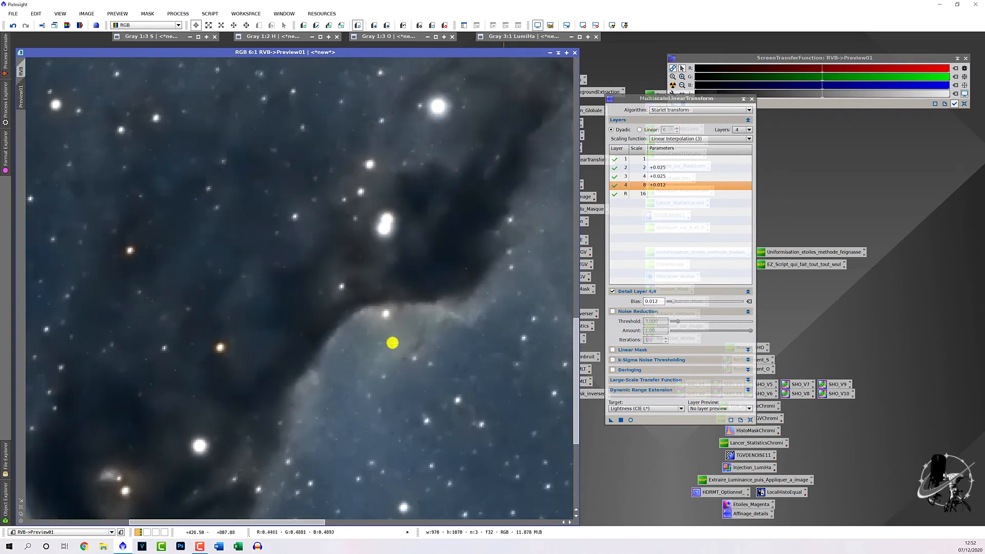
{"action": "scroll", "coordinate": [396, 339], "scroll_direction": "up", "scroll_amount": 1}
{"action": "scroll", "coordinate": [409, 340], "scroll_direction": "down", "scroll_amount": 1}
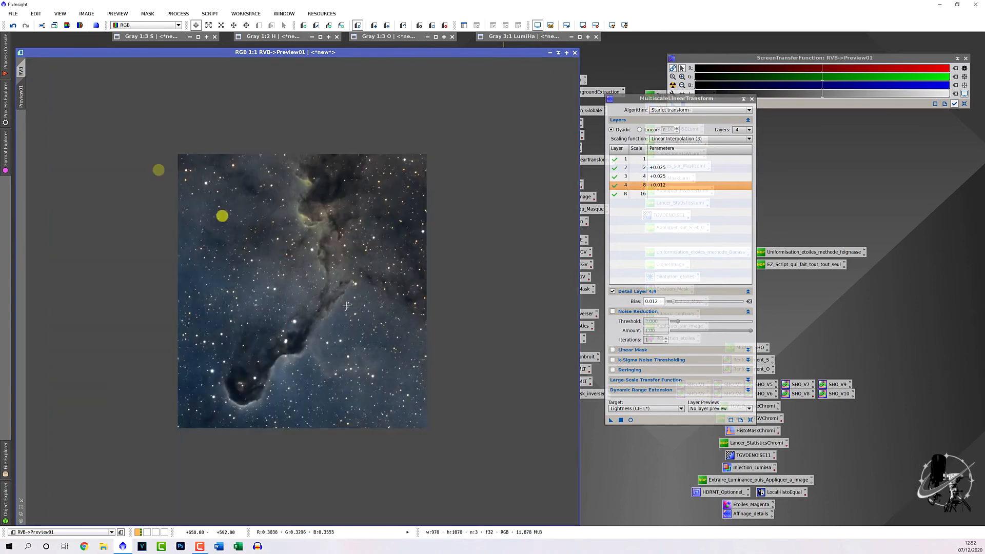
- Apply the sharpening to the full RVB image, close the transform, then reposition and shrink the image window
{"action": "left_click", "coordinate": [21, 71]}
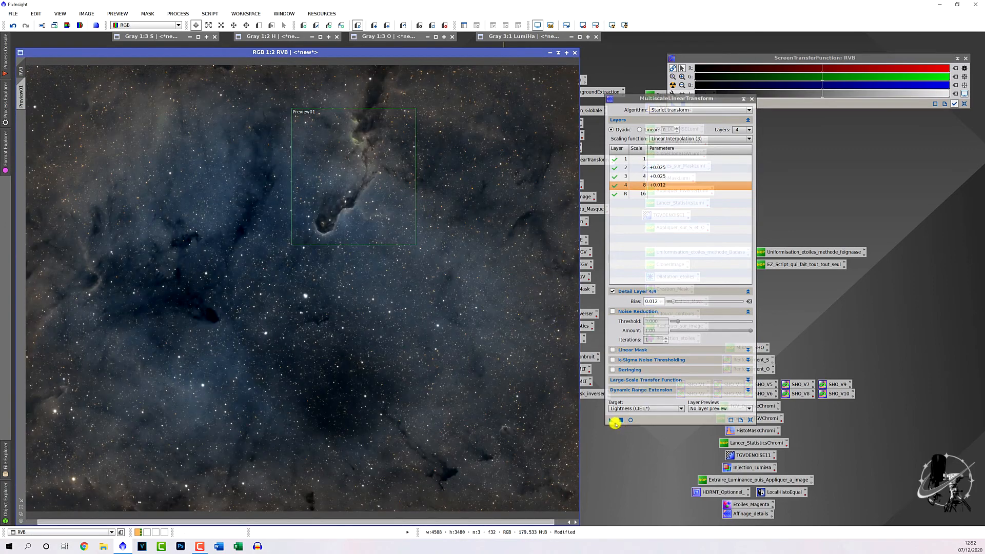
{"action": "left_click", "coordinate": [611, 419]}
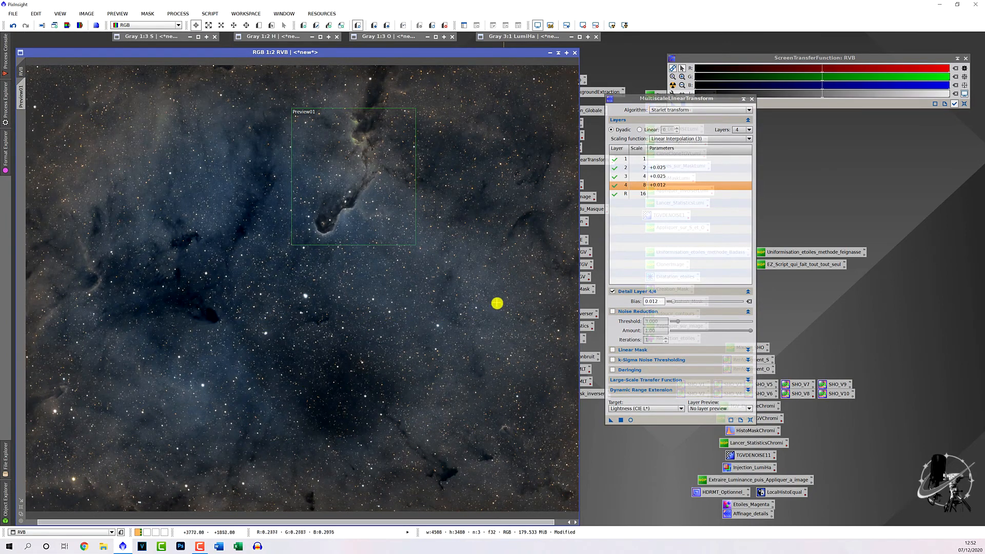
{"action": "scroll", "coordinate": [497, 304], "scroll_direction": "down", "scroll_amount": 1}
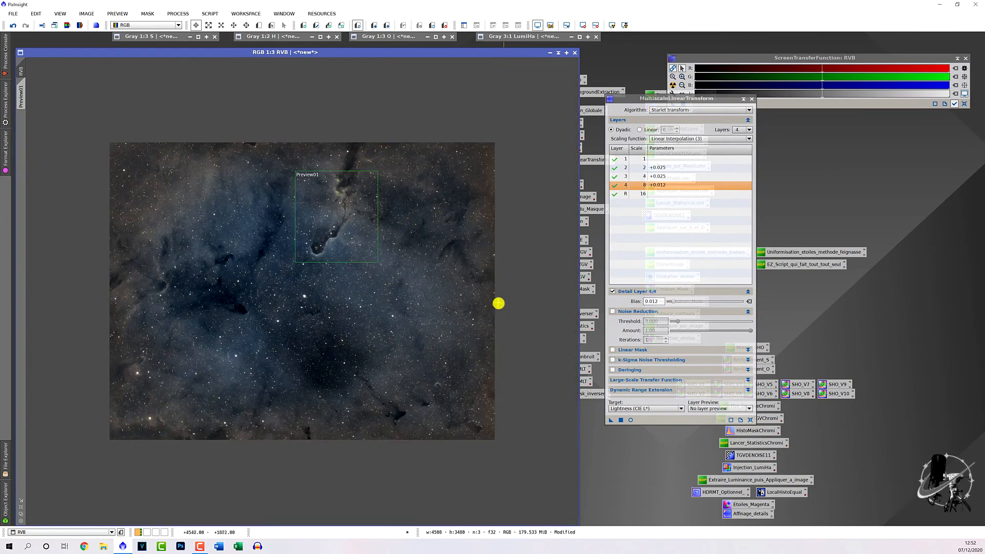
{"action": "left_click", "coordinate": [751, 99]}
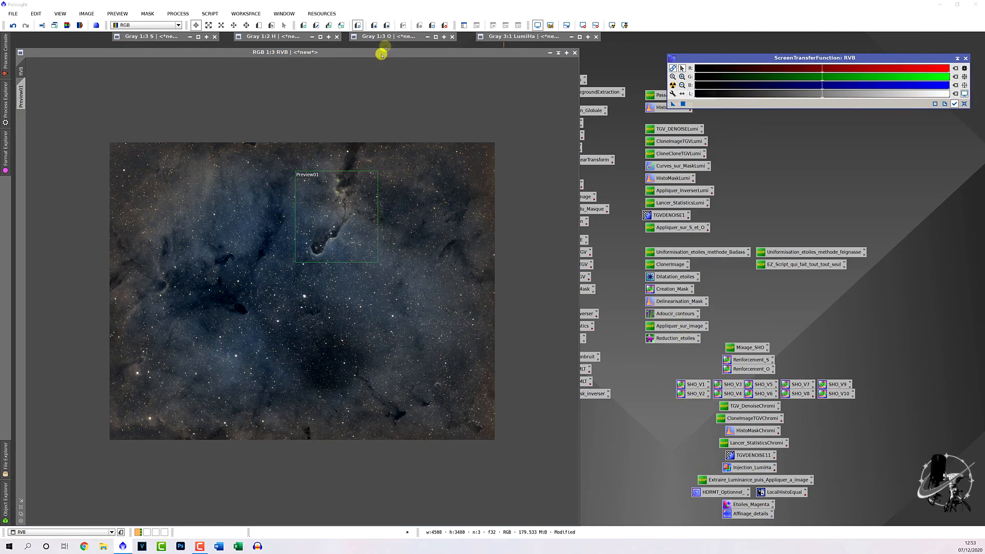
{"action": "left_click_drag", "start_coordinate": [379, 53], "coordinate": [413, 47]}
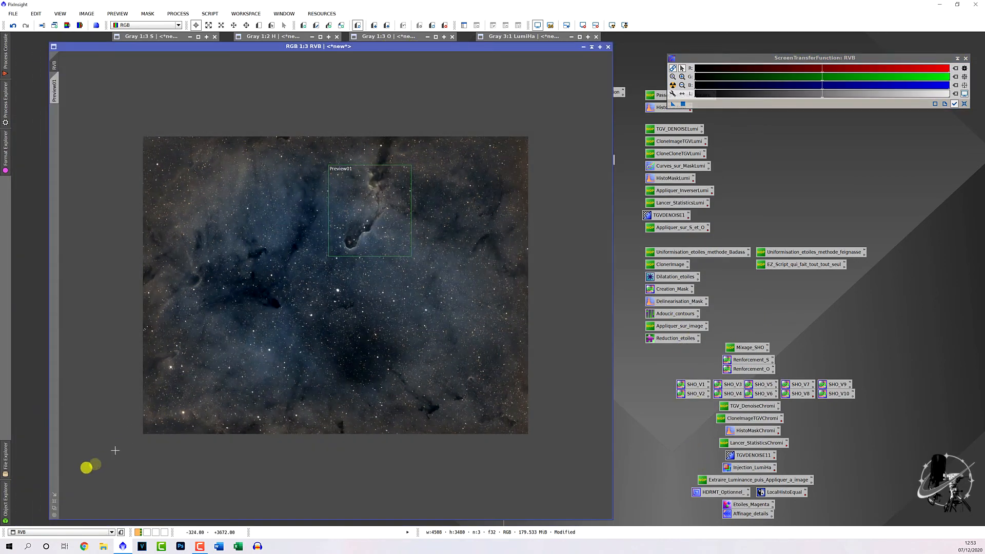
{"action": "left_click", "coordinate": [54, 502]}
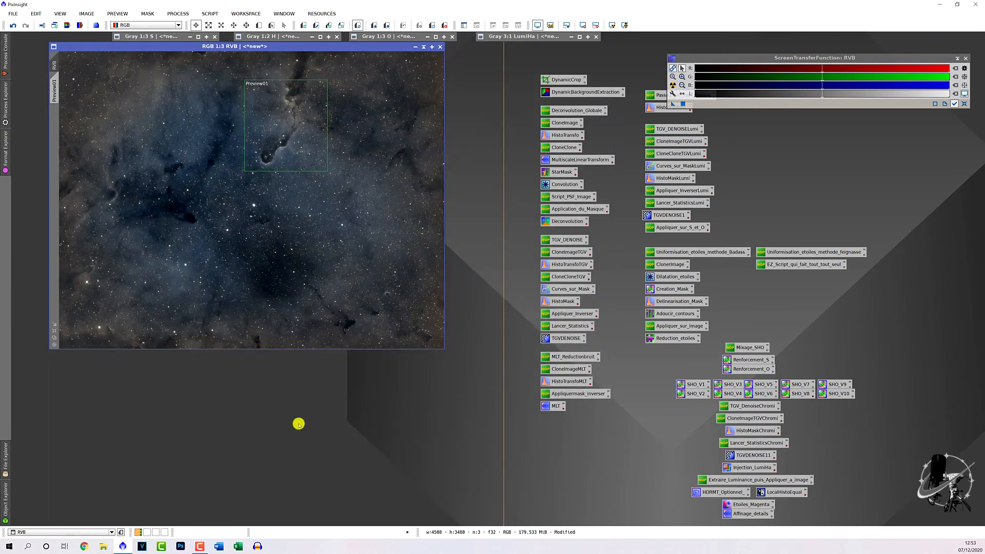